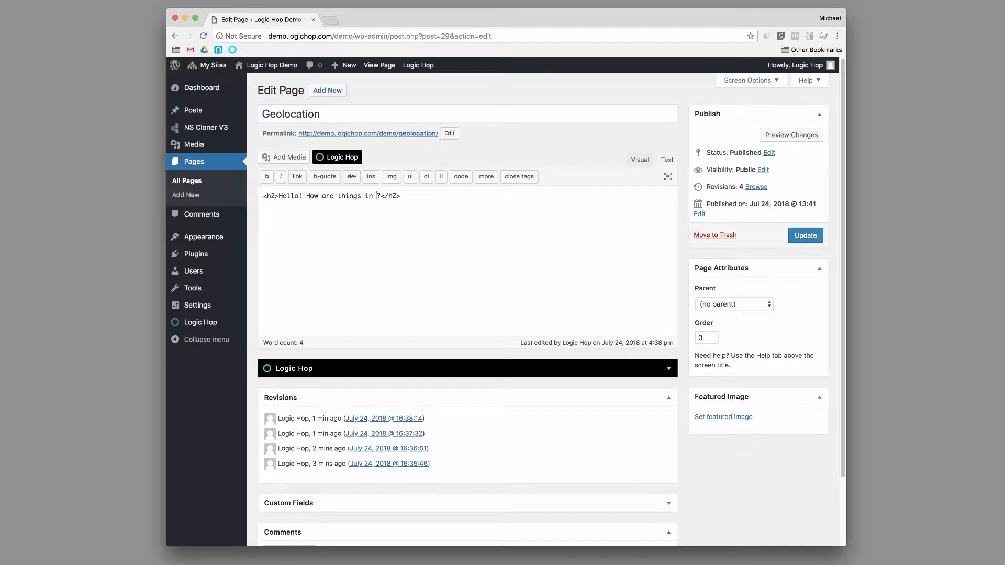
# Insert the Logic Hop variable Location.City before the question mark in the heading, with Capitalize Words as text case
pyautogui.click(337, 158)
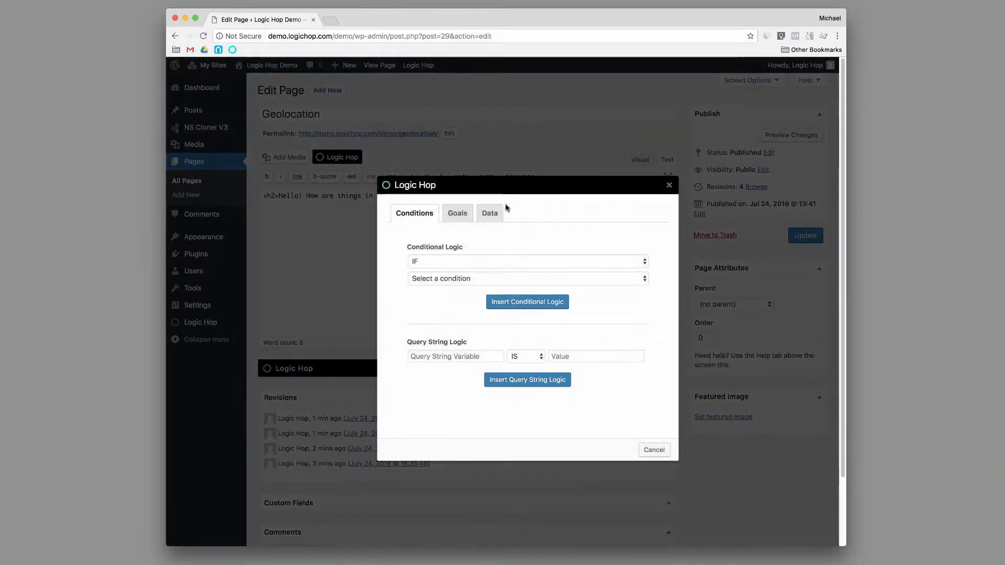
pyautogui.click(494, 217)
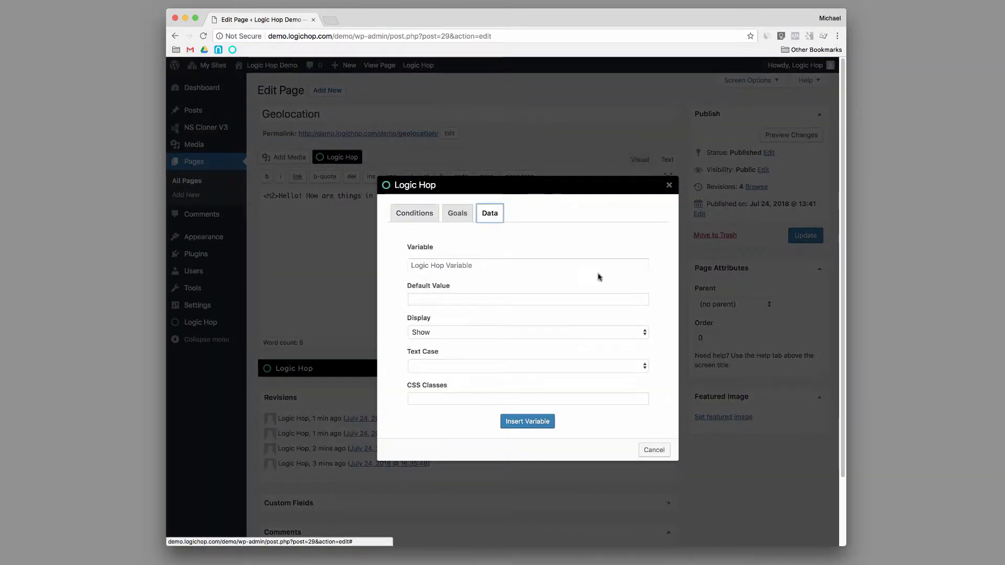
pyautogui.click(639, 267)
pyautogui.click(506, 435)
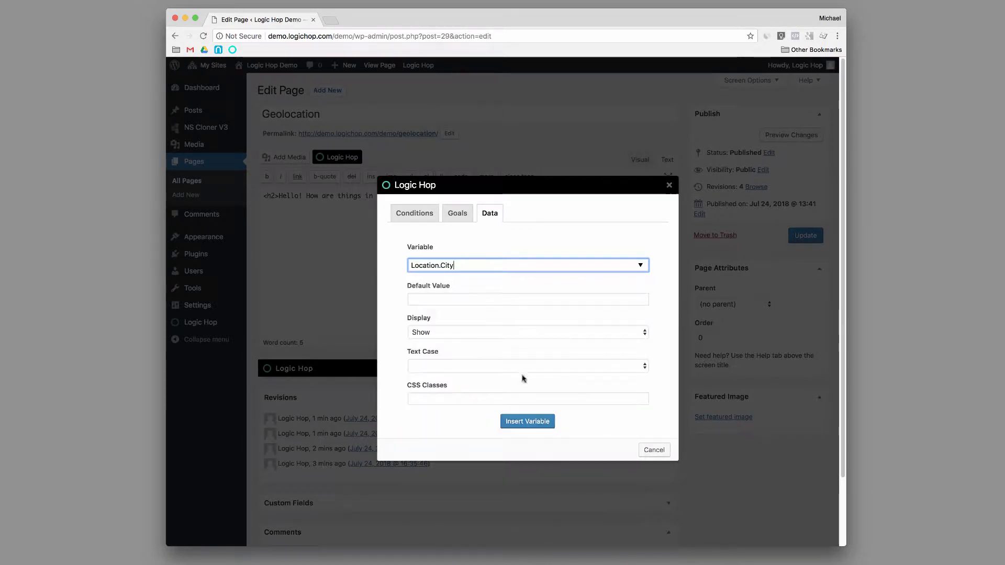
pyautogui.click(633, 368)
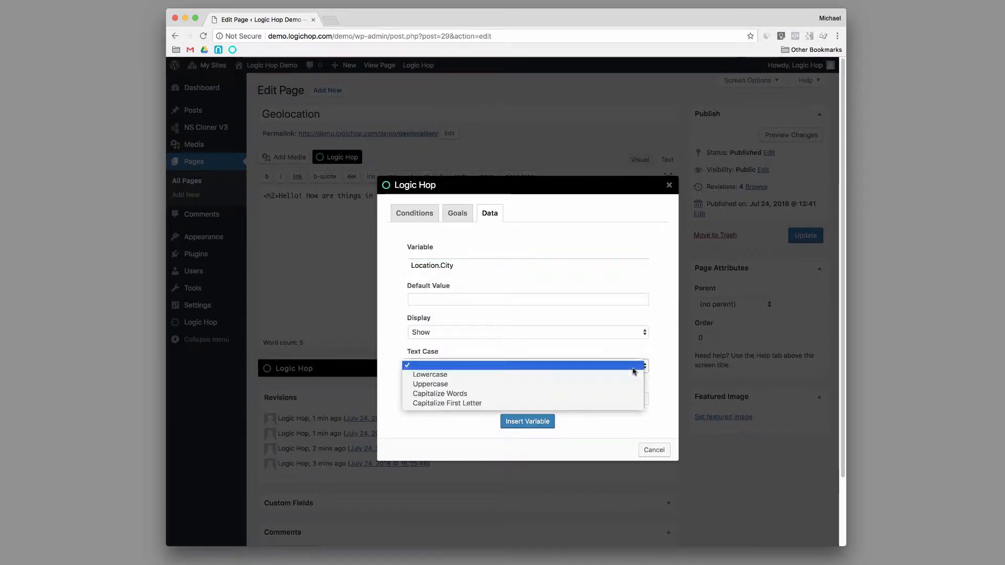
pyautogui.click(603, 394)
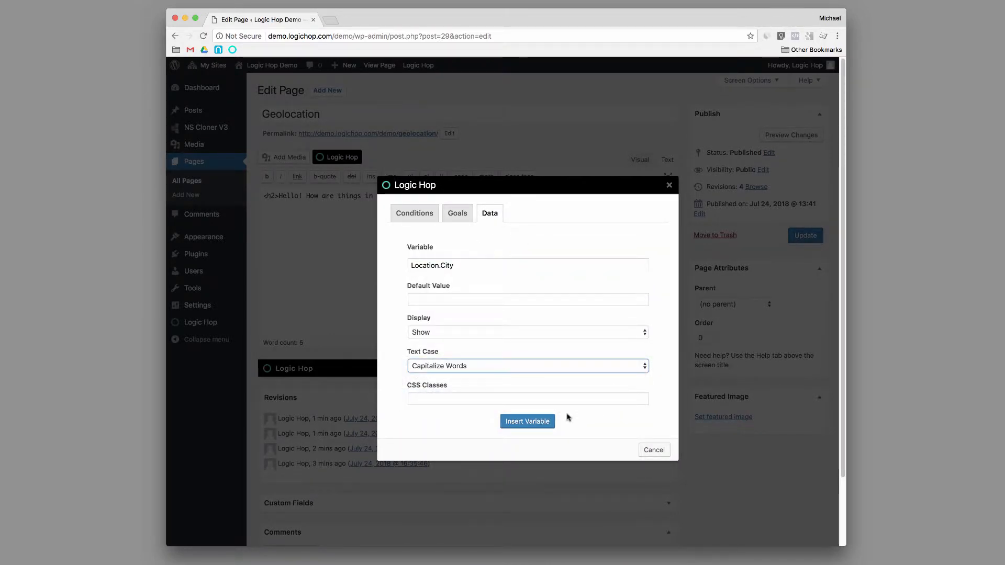
pyautogui.click(540, 422)
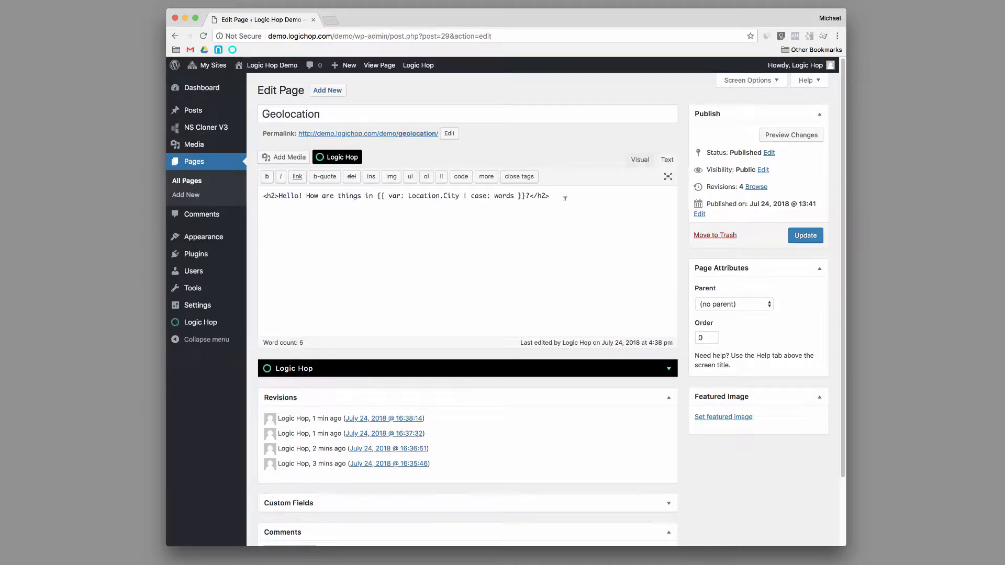
# Update the Geolocation page and open a preview of its changes
pyautogui.click(805, 235)
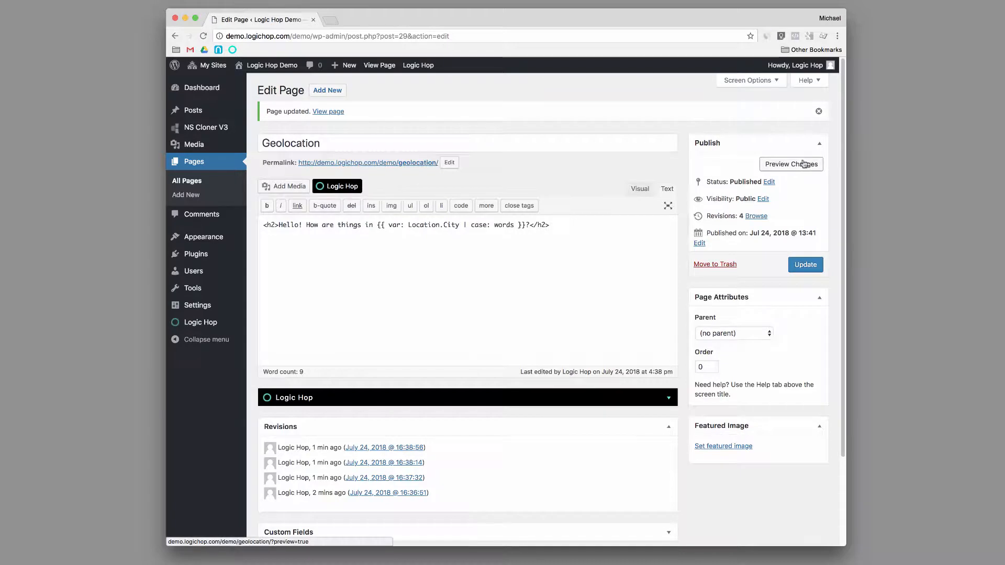
pyautogui.click(800, 164)
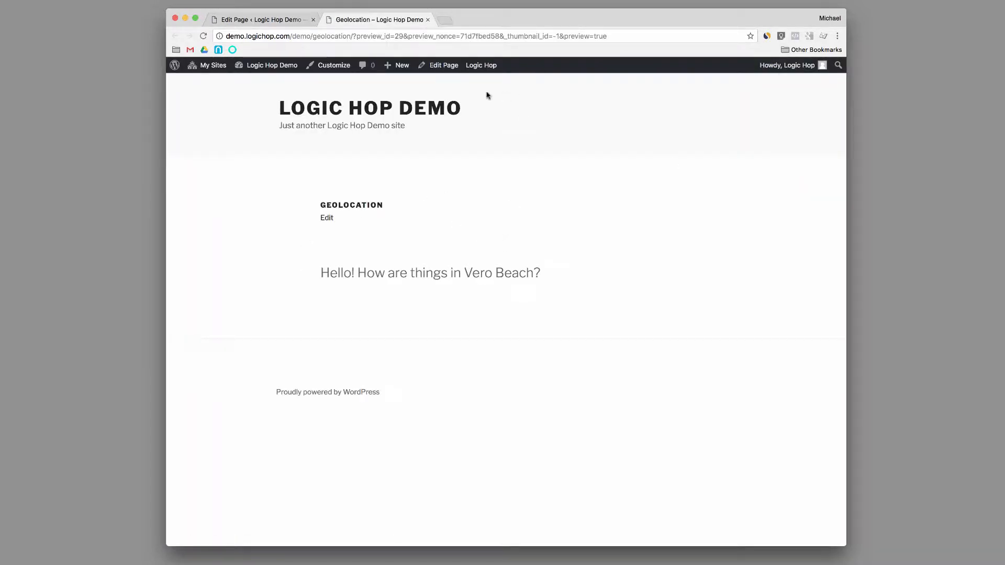
# Test the Location.City value in the Logic Hop preview tool by adding and removing trailing periods, and close the preview
pyautogui.moveTo(483, 68)
pyautogui.click(477, 136)
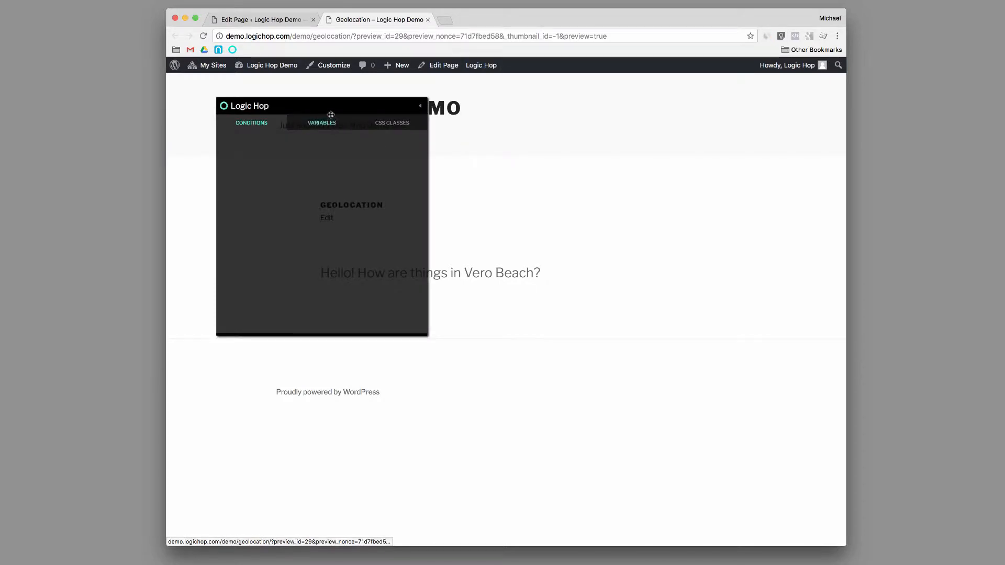
pyautogui.click(693, 129)
pyautogui.click(667, 157)
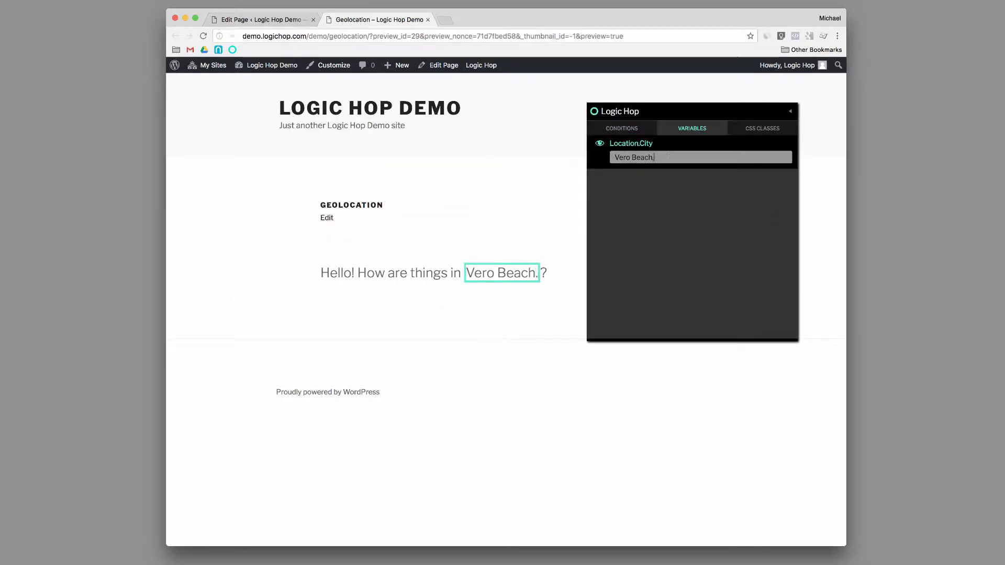
pyautogui.write('.....')
pyautogui.press('BackSpace')
pyautogui.press('BackSpace')
pyautogui.press('BackSpace')
pyautogui.press('BackSpace')
pyautogui.press('BackSpace')
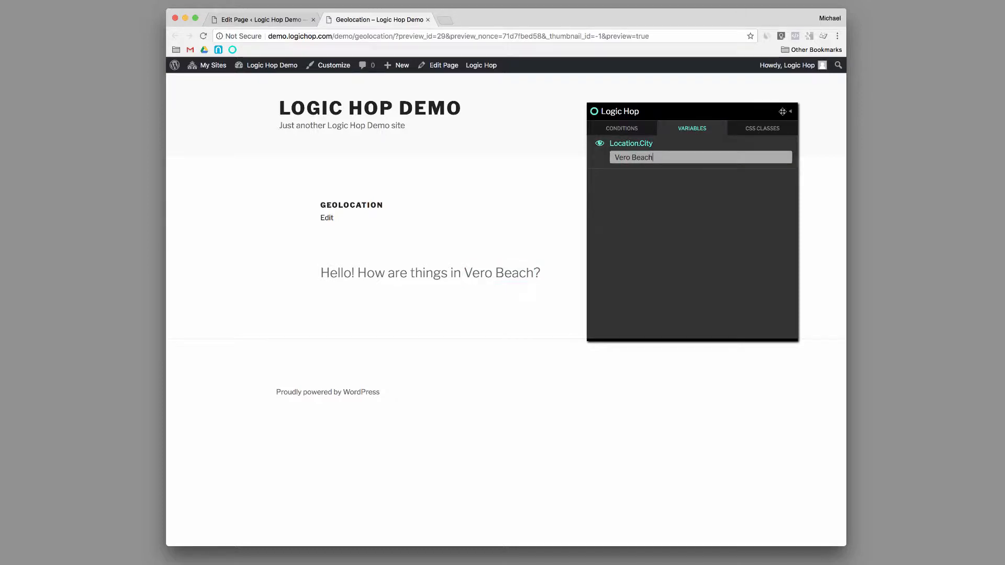
pyautogui.click(789, 112)
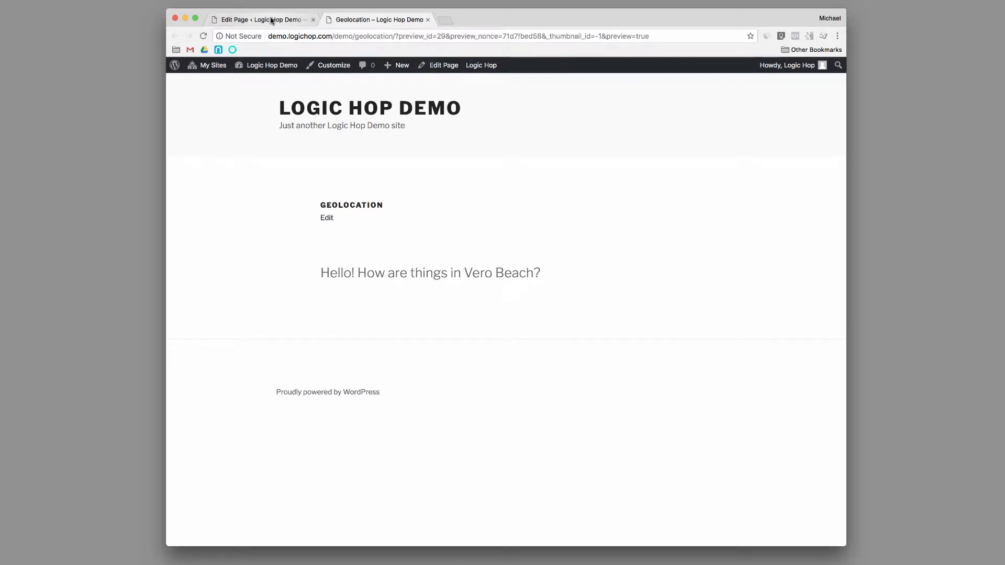
pyautogui.click(428, 19)
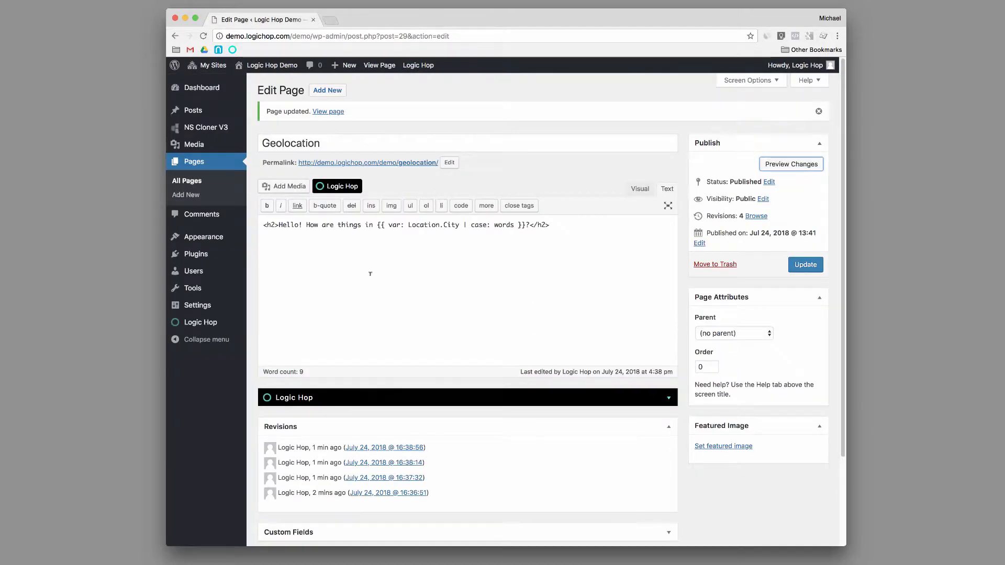
# Insert the Logic Hop variable Query:firstname directly after "Hello" in the heading, with Capitalize First Letter as text case
pyautogui.click(300, 225)
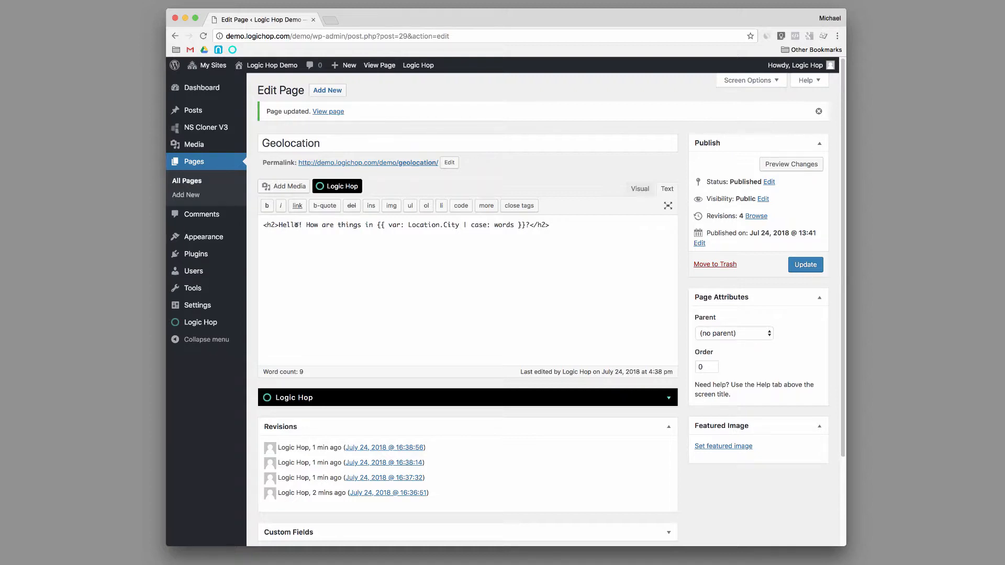
pyautogui.click(348, 189)
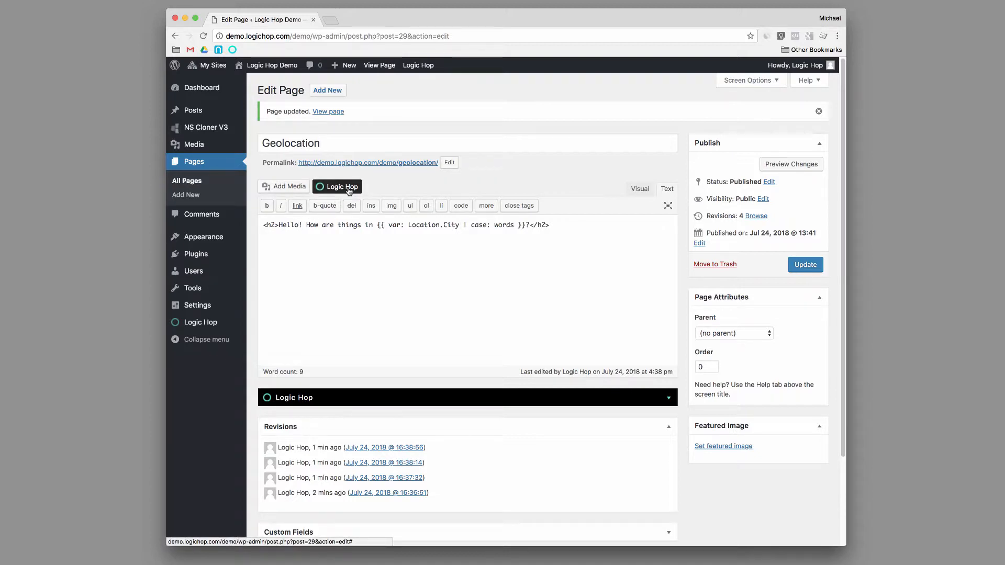
pyautogui.click(491, 212)
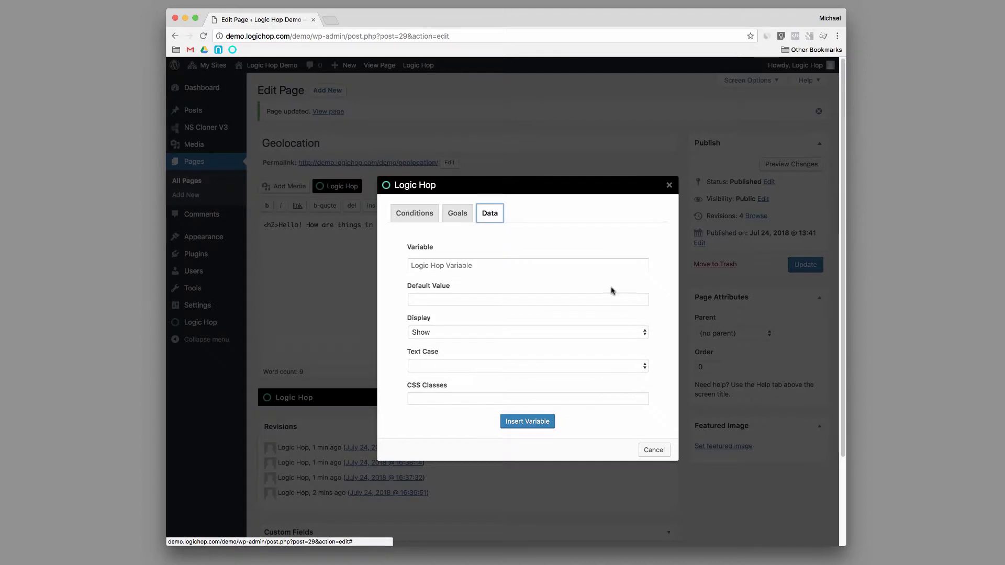
pyautogui.click(641, 266)
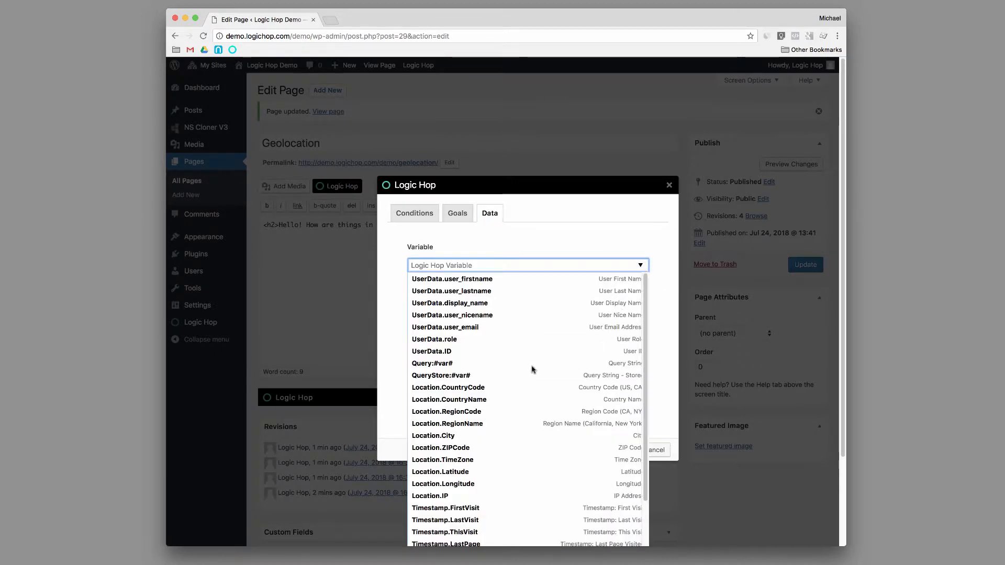
pyautogui.click(478, 363)
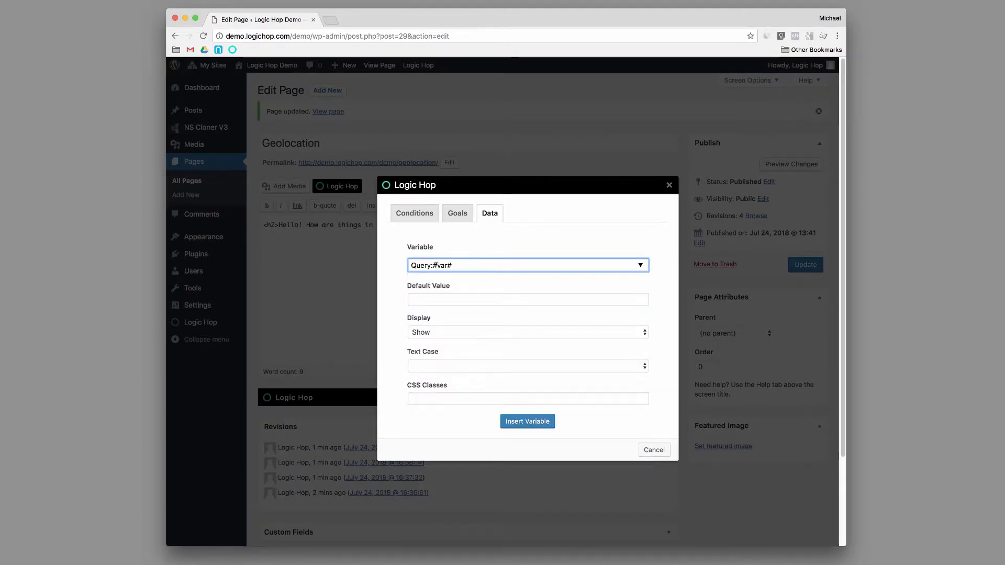
pyautogui.moveTo(433, 266); pyautogui.dragTo(452, 265)
pyautogui.write('first')
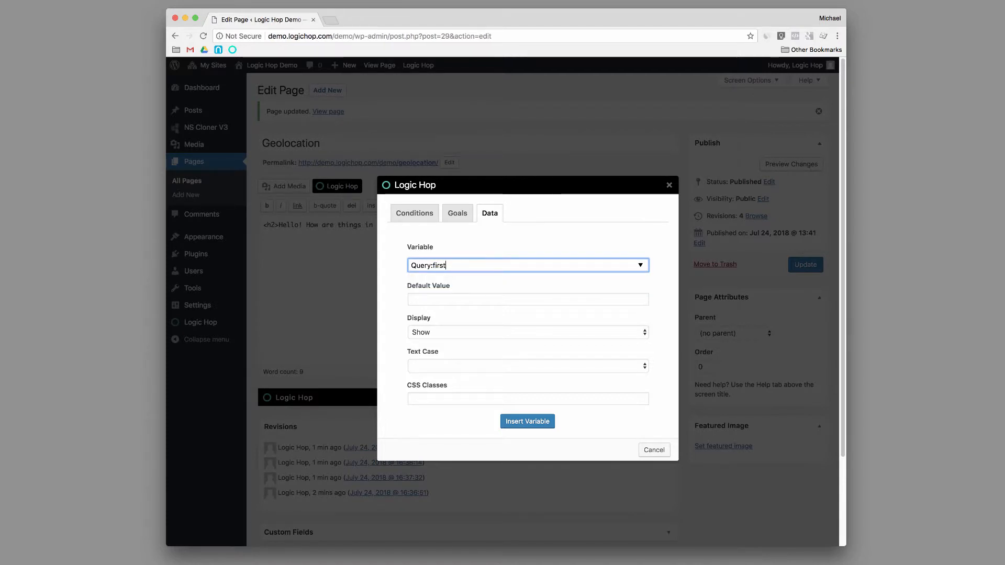
pyautogui.write('name')
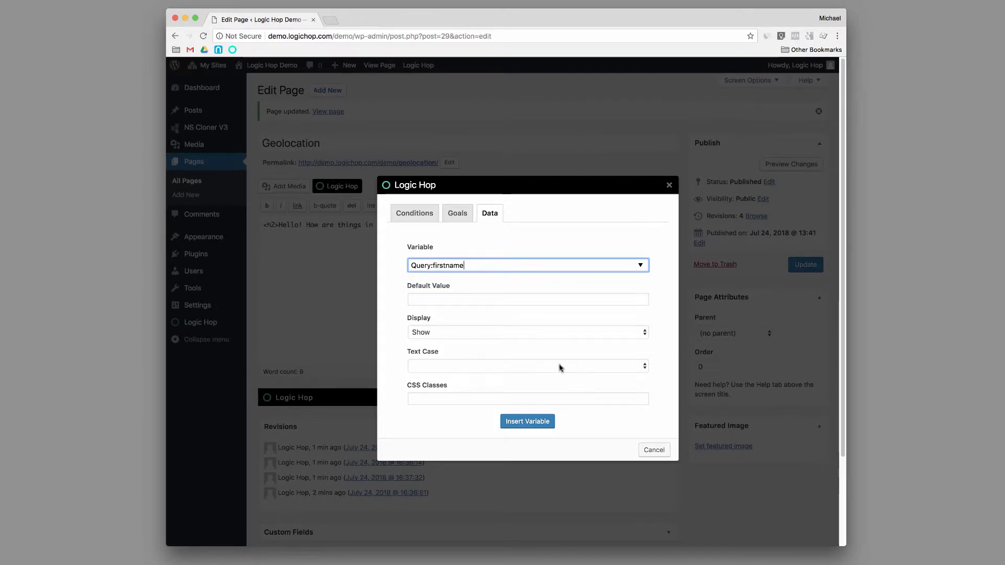
pyautogui.click(560, 366)
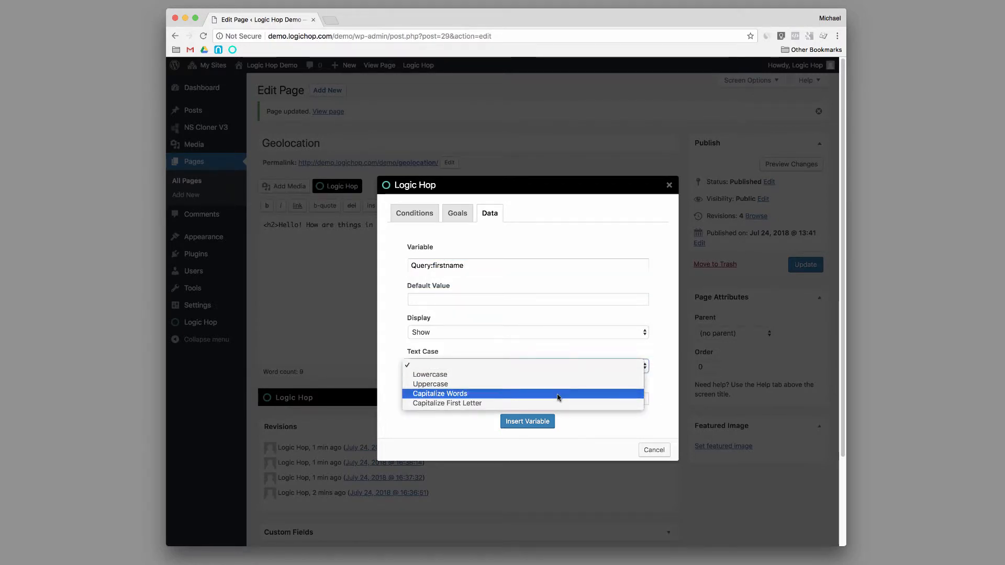
pyautogui.click(558, 404)
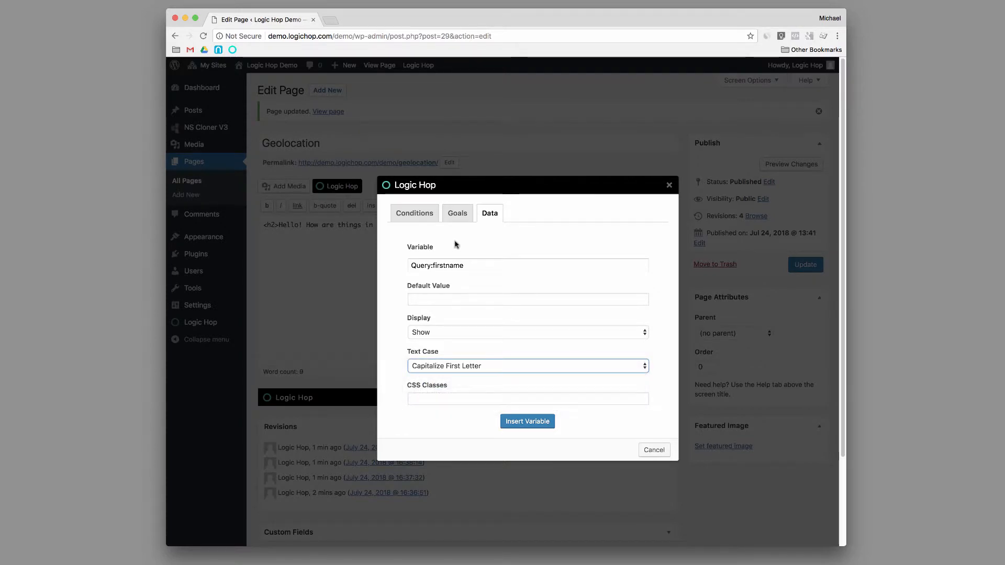
pyautogui.click(537, 423)
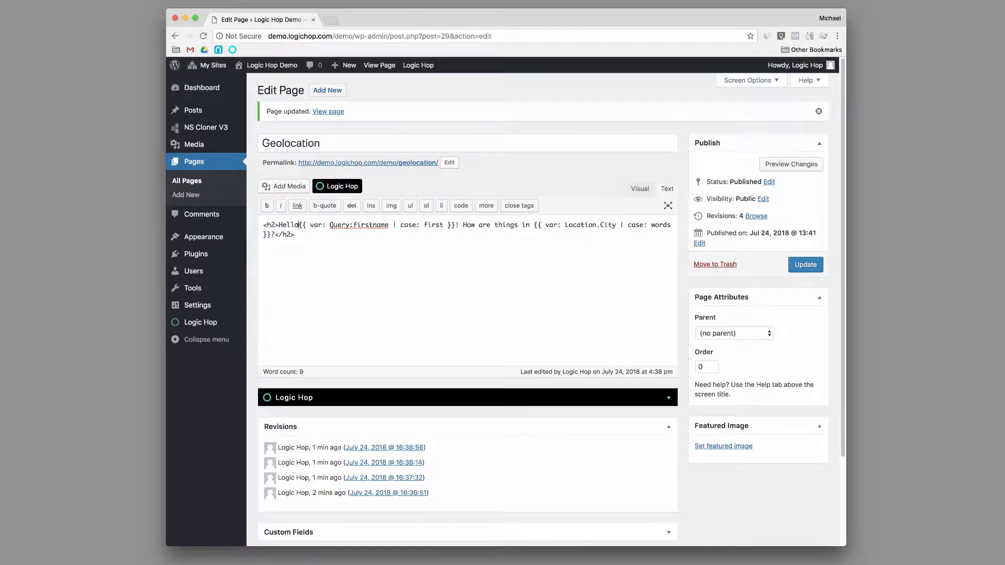
pyautogui.moveTo(455, 225); pyautogui.dragTo(299, 225)
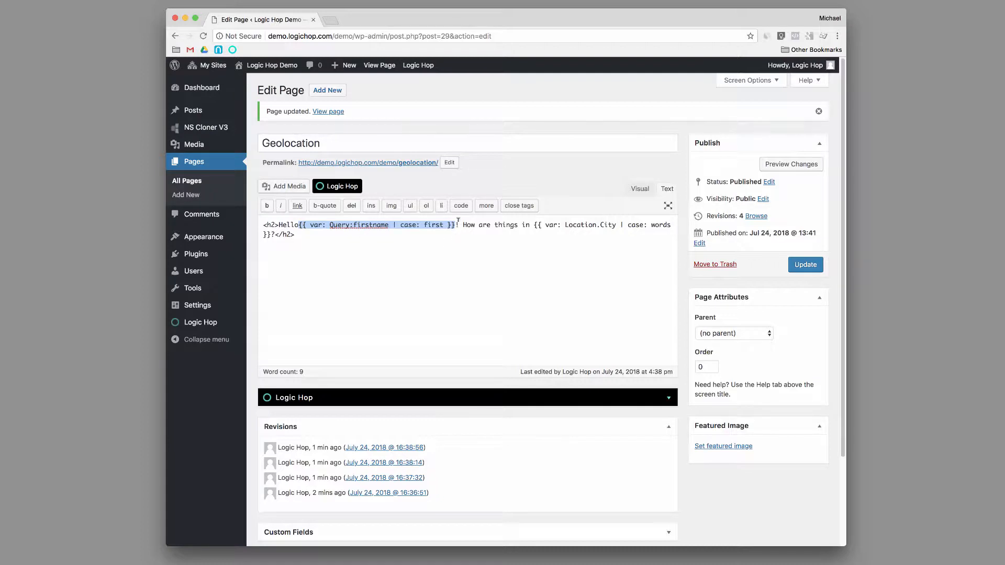
pyautogui.doubleClick(374, 225)
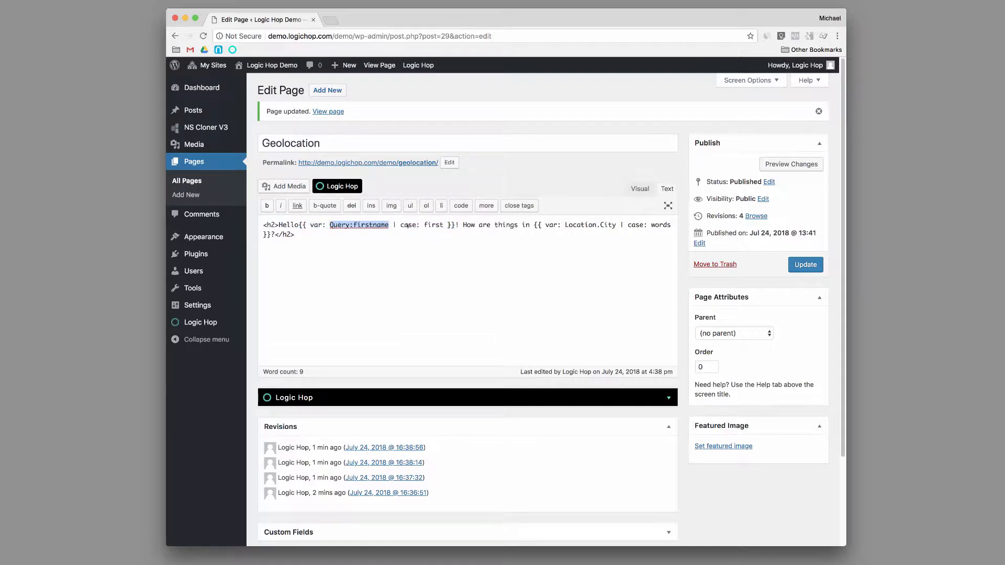
pyautogui.click(393, 224)
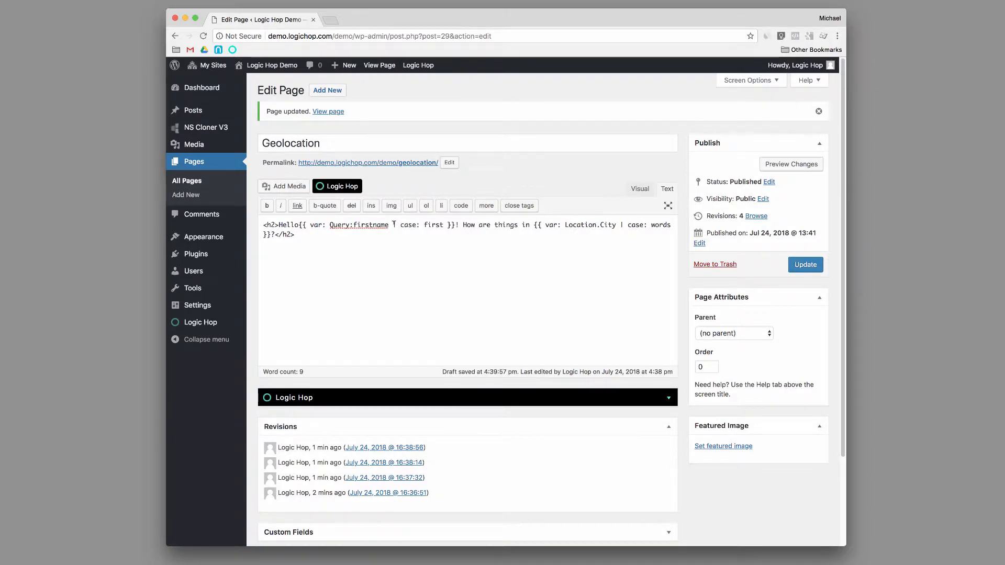
pyautogui.moveTo(394, 224); pyautogui.dragTo(443, 225)
pyautogui.click(395, 224)
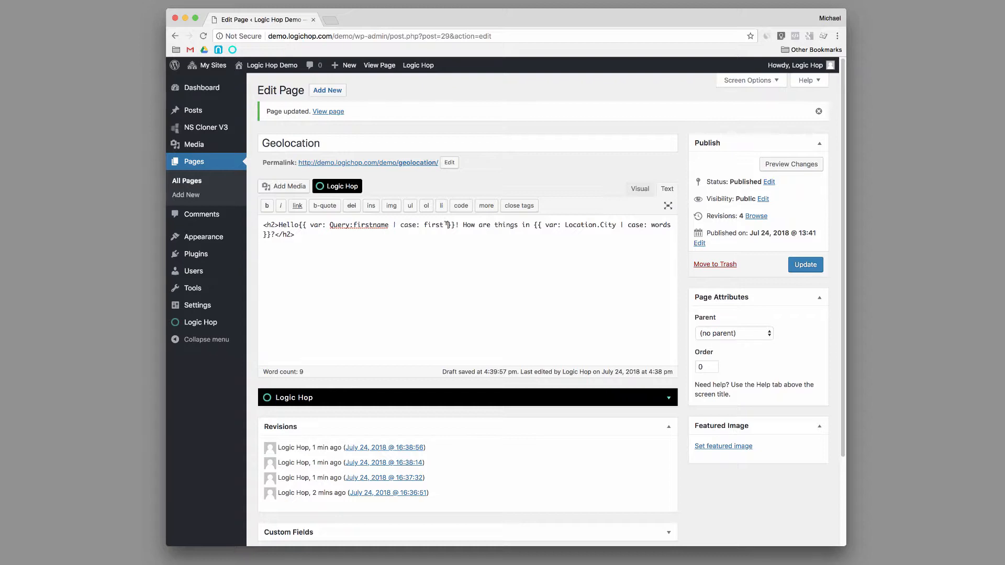
# Add "| prepend: &nbsp;" inside the Query:firstname tag after "case: first" and update the page
pyautogui.click(447, 224)
pyautogui.write('| p')
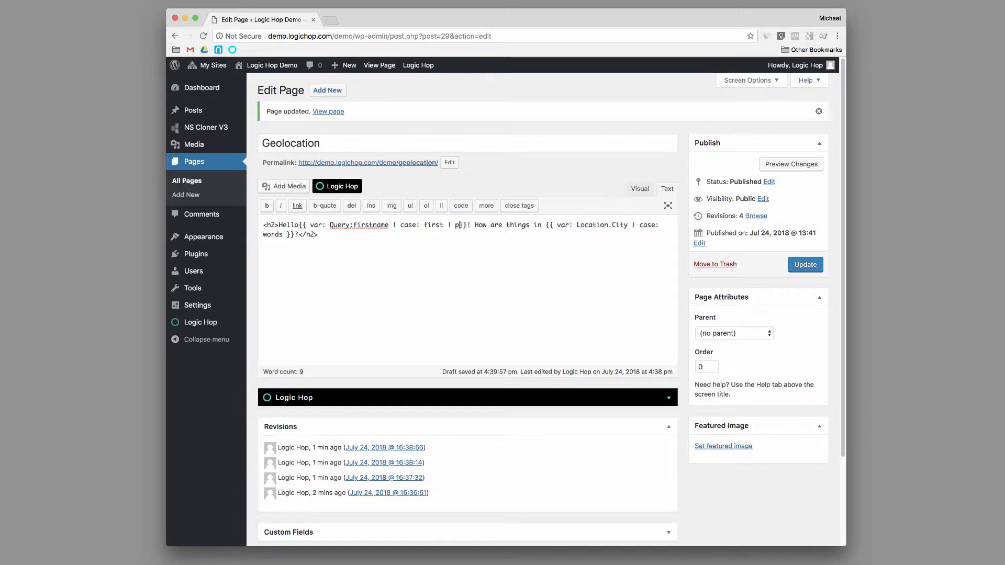
pyautogui.write('repend')
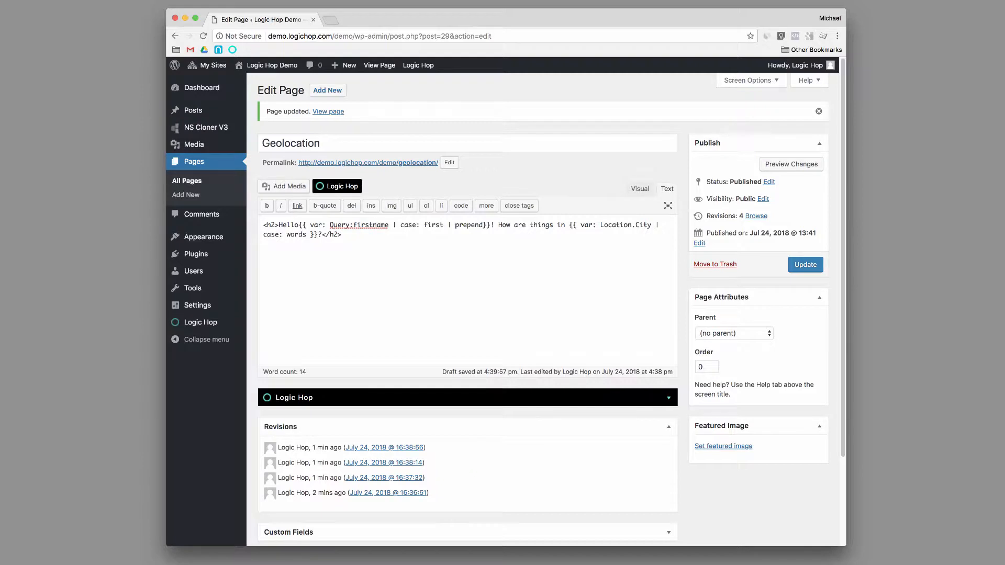
pyautogui.write(': &nb')
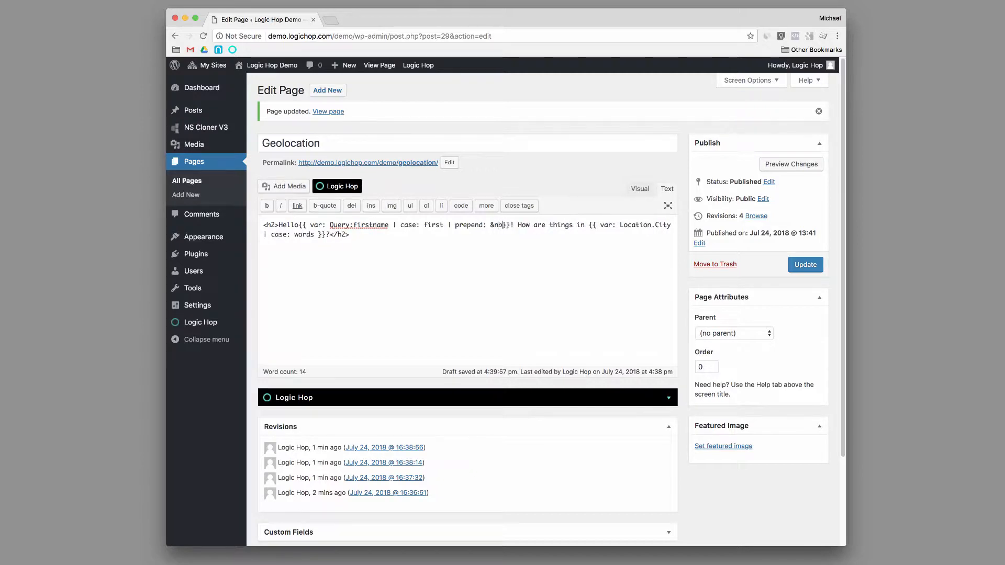
pyautogui.write('sp;')
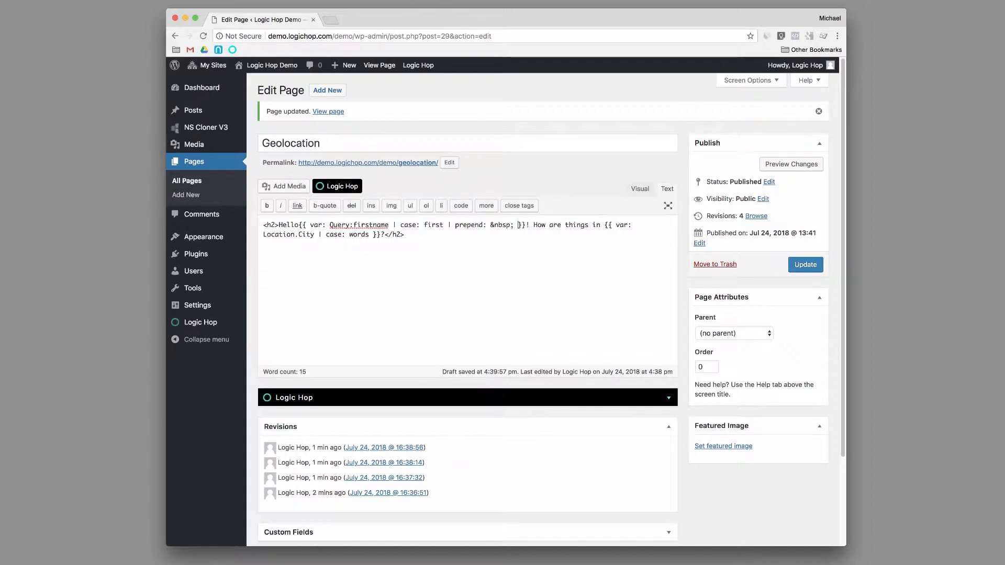
pyautogui.click(793, 266)
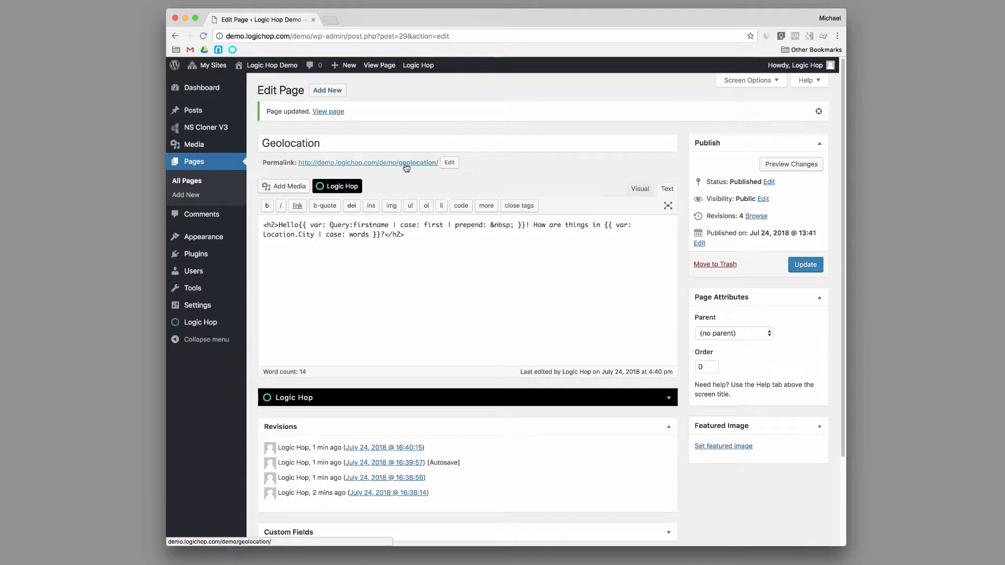
# Open the page's permalink in an incognito window and shift that window away from the editor window's edge
pyautogui.rightClick(412, 164)
pyautogui.click(441, 188)
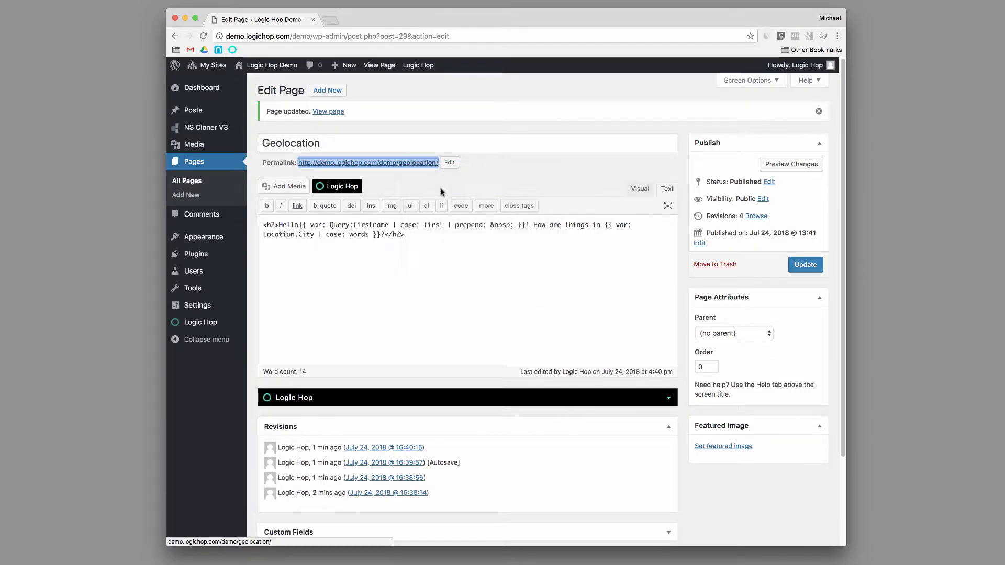
pyautogui.moveTo(496, 21); pyautogui.dragTo(621, 67)
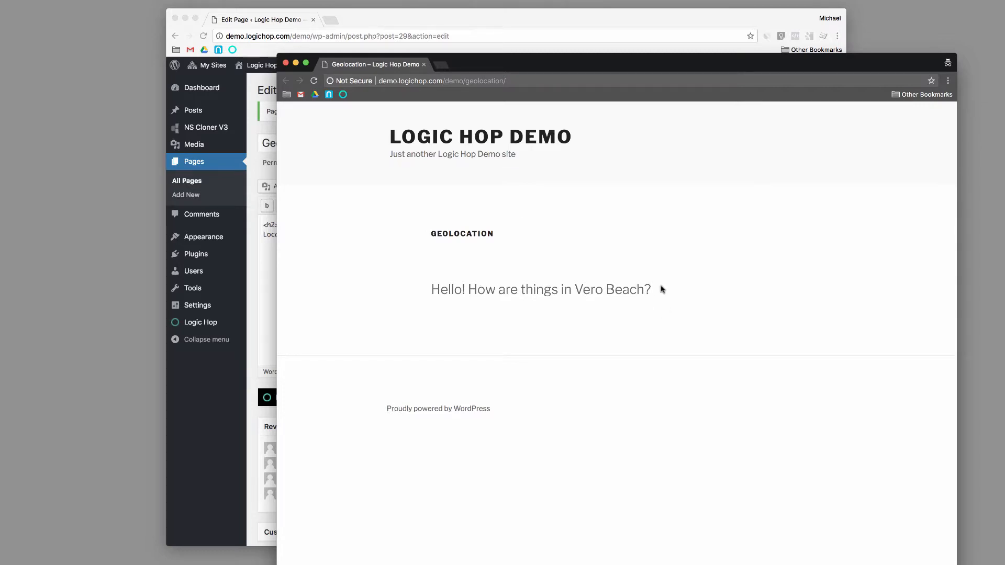
# Test the Geolocation page in the incognito window by reloading its URL with a ?firstname= query string containing a first name
pyautogui.click(530, 79)
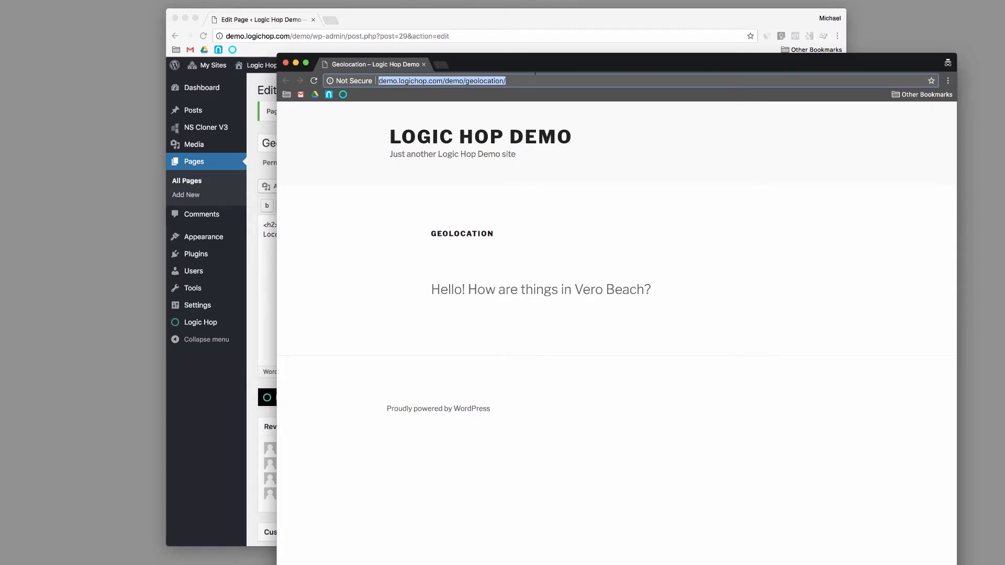
pyautogui.click(535, 77)
pyautogui.write('?')
pyautogui.press('Return')
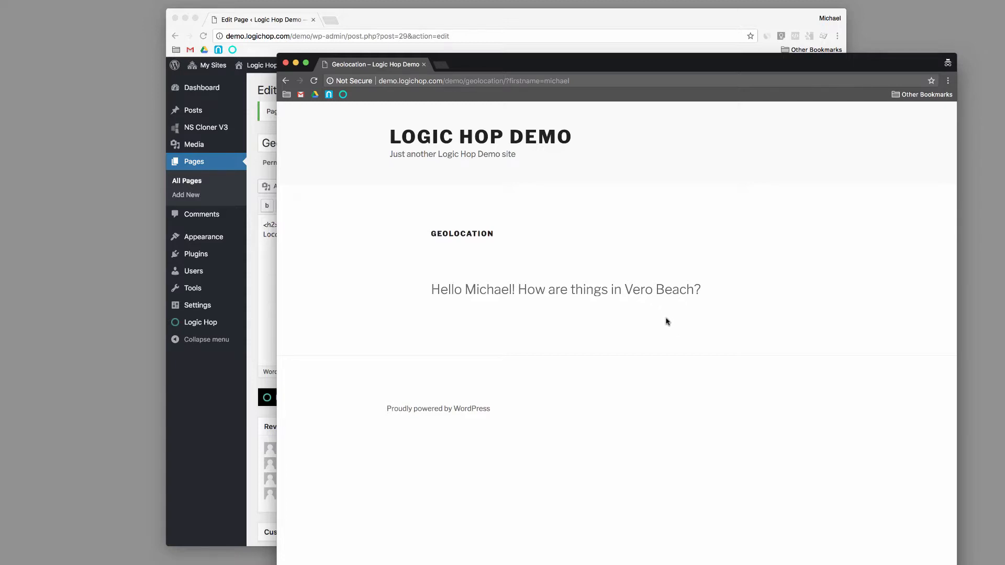
# Return to the WordPress admin window and start a new Logic Hop condition
pyautogui.click(574, 25)
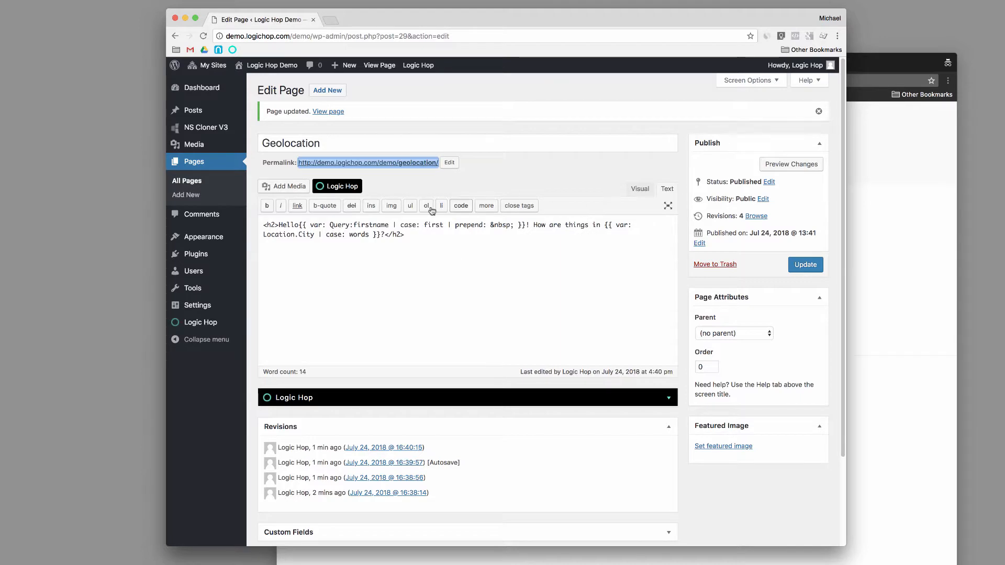
pyautogui.moveTo(213, 329)
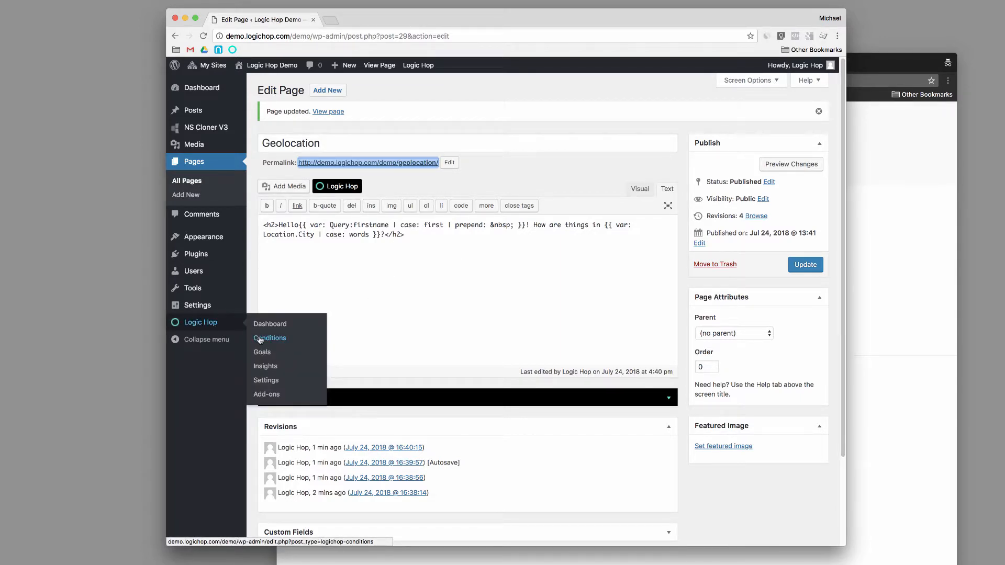
pyautogui.click(260, 338)
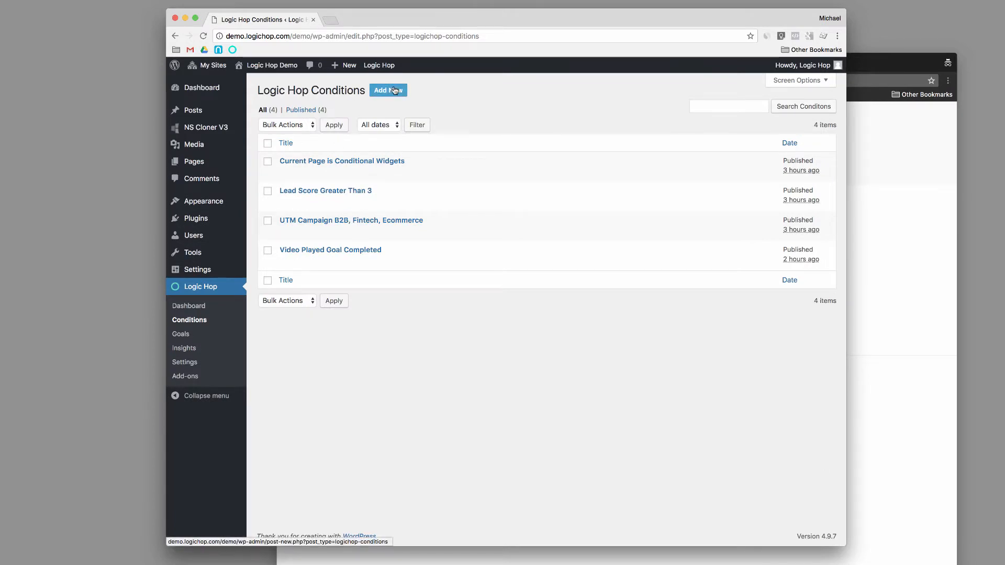
pyautogui.click(395, 91)
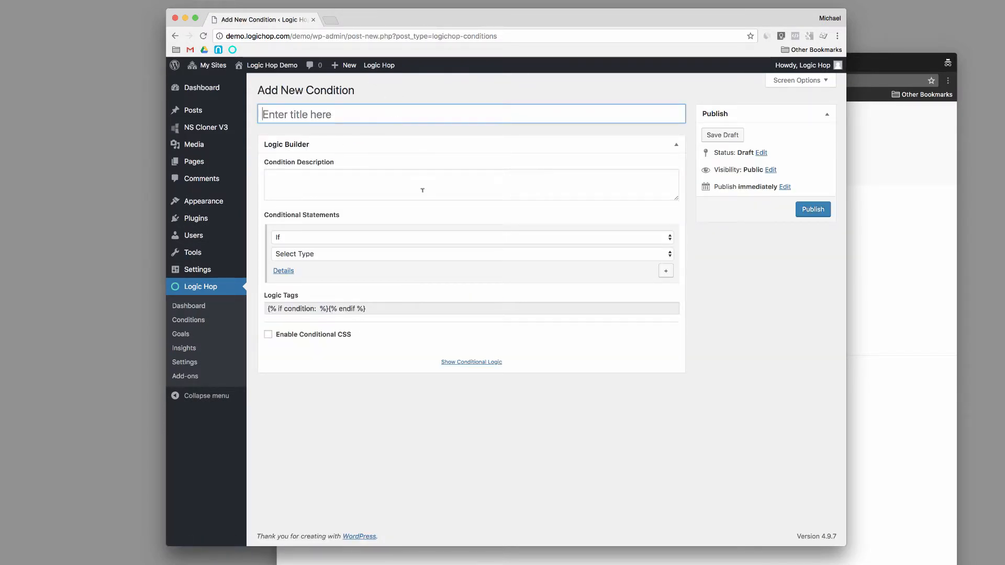
# Set the If statement to the Location type with Country Code (US, CA, etc) and the value US
pyautogui.click(460, 254)
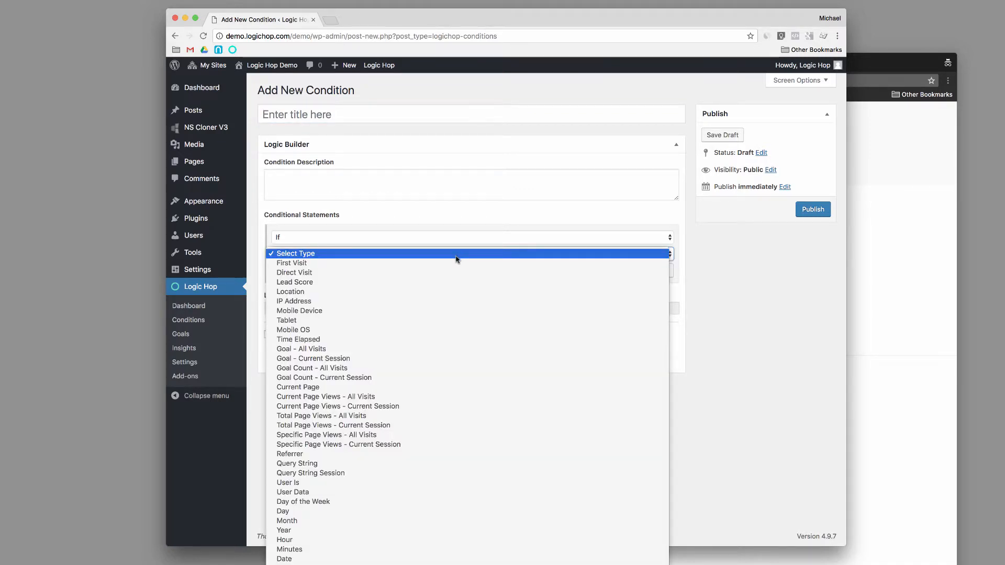
pyautogui.click(462, 294)
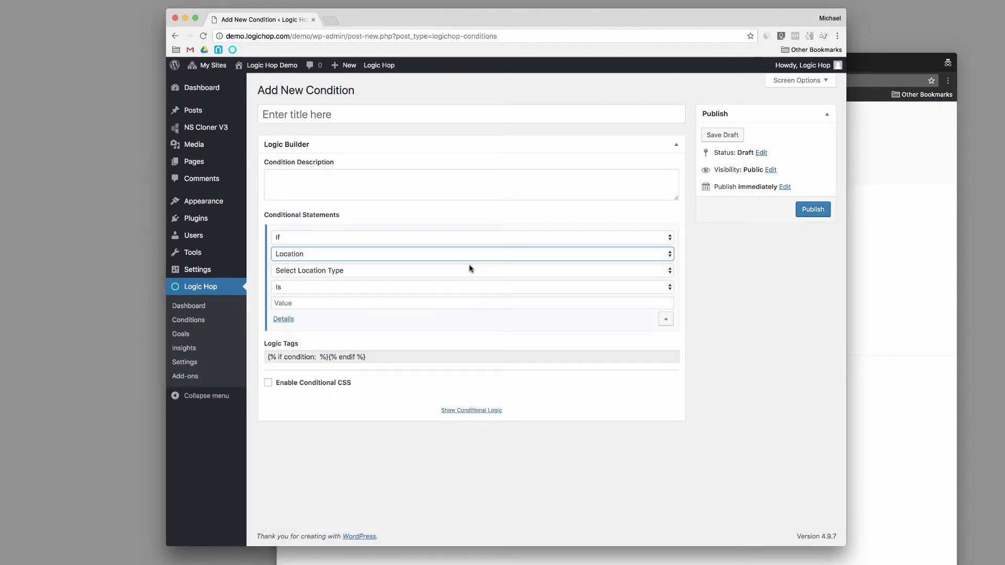
pyautogui.click(469, 268)
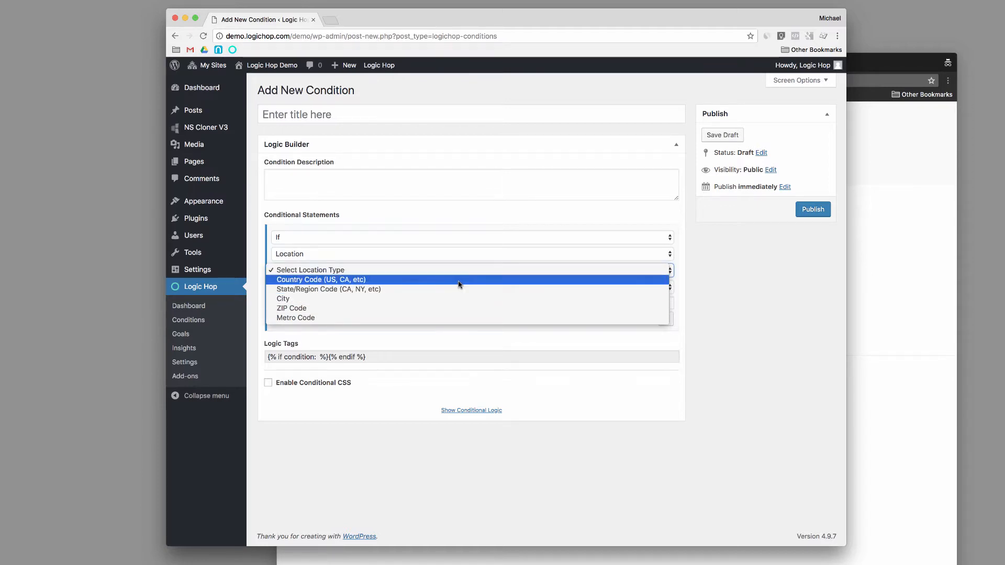
pyautogui.click(459, 284)
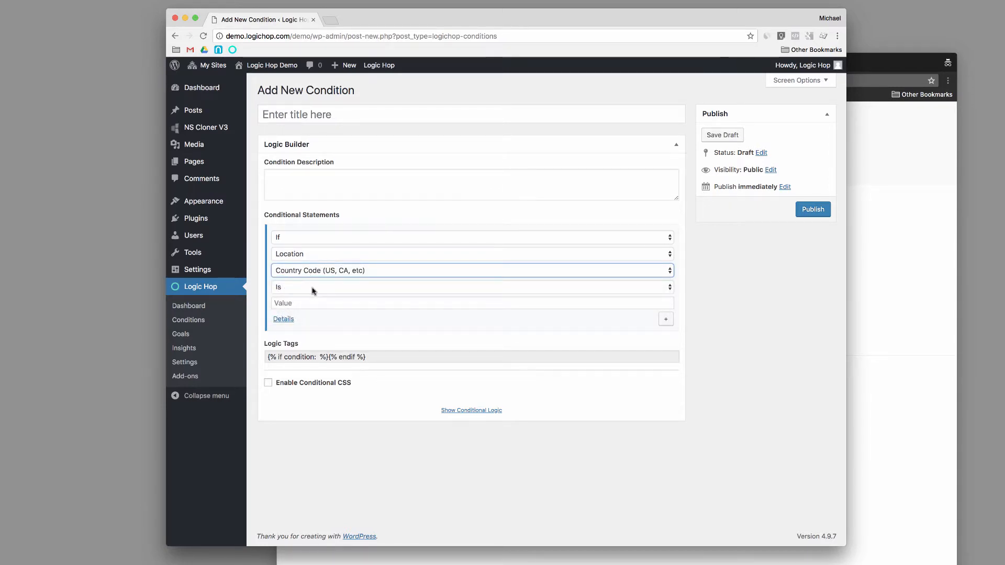
pyautogui.click(304, 302)
pyautogui.write('US')
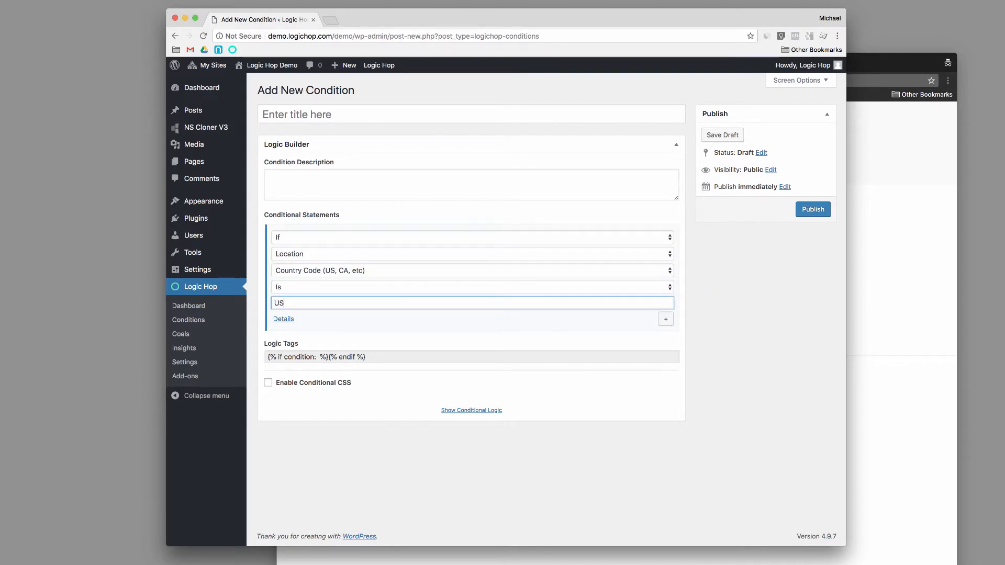
# Change the country code comparison to Is In List - Case-Insensitive and extend the value to "US, CA, FR"
pyautogui.click(399, 288)
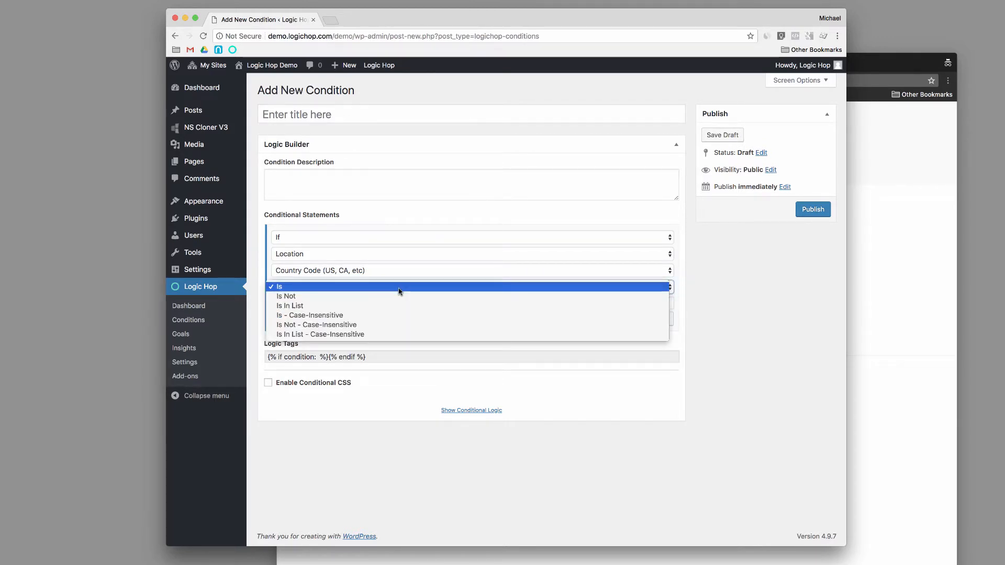
pyautogui.click(402, 301)
pyautogui.click(404, 289)
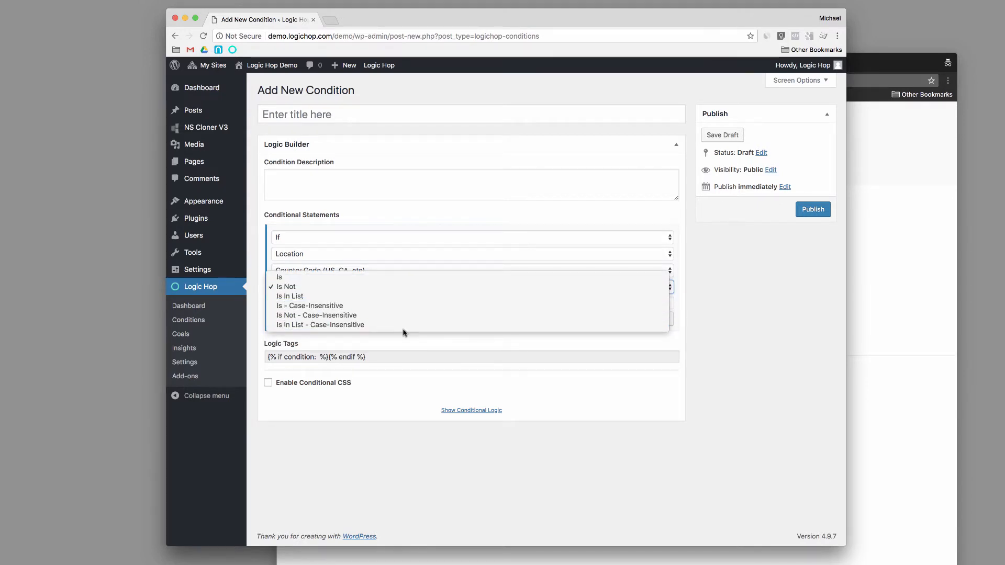
pyautogui.click(463, 326)
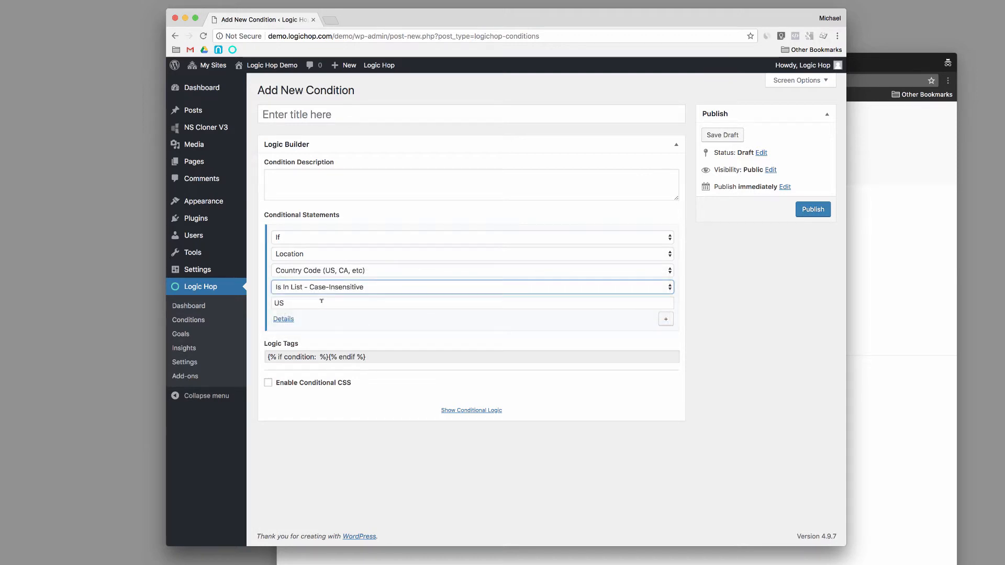
pyautogui.click(322, 302)
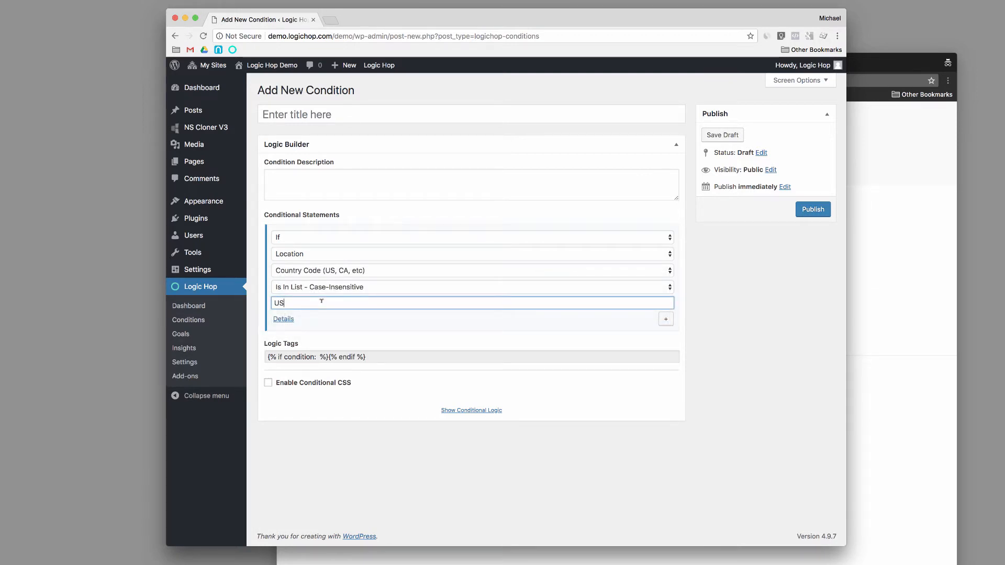
pyautogui.write(', CA, FR')
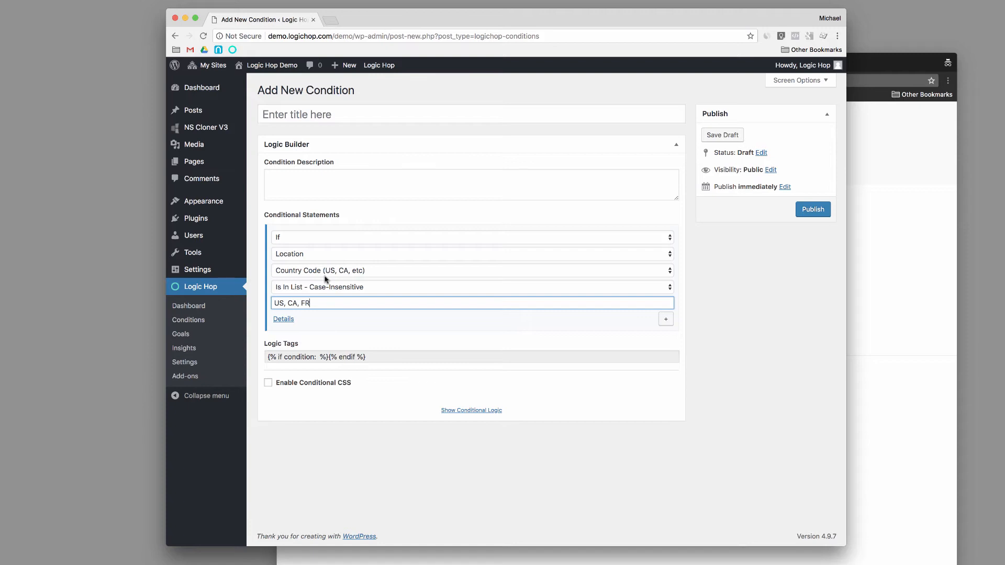
# Add a second conditional statement joined with And, using the First Visit type, and keep Country Code as the first statement's location type
pyautogui.click(665, 320)
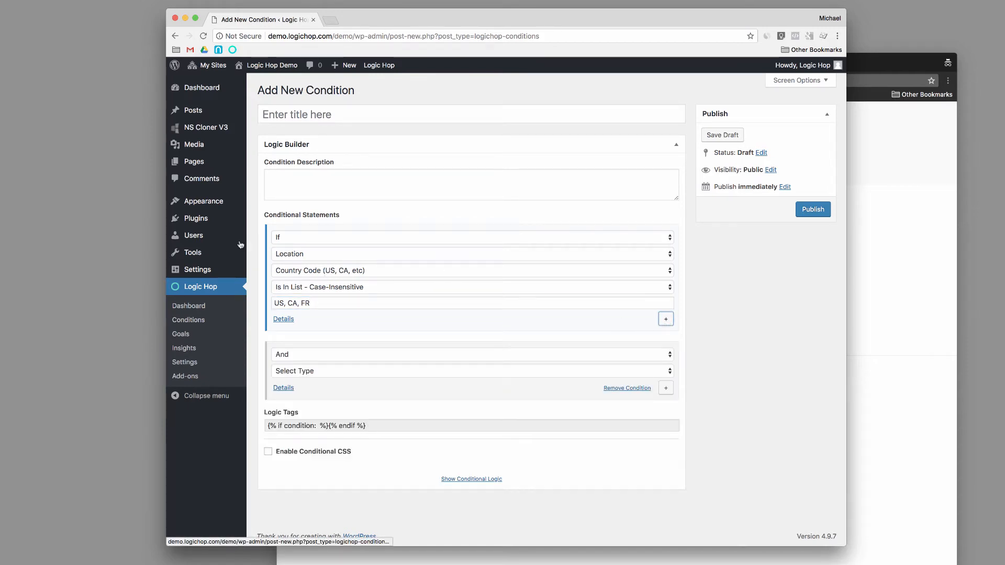
pyautogui.click(404, 372)
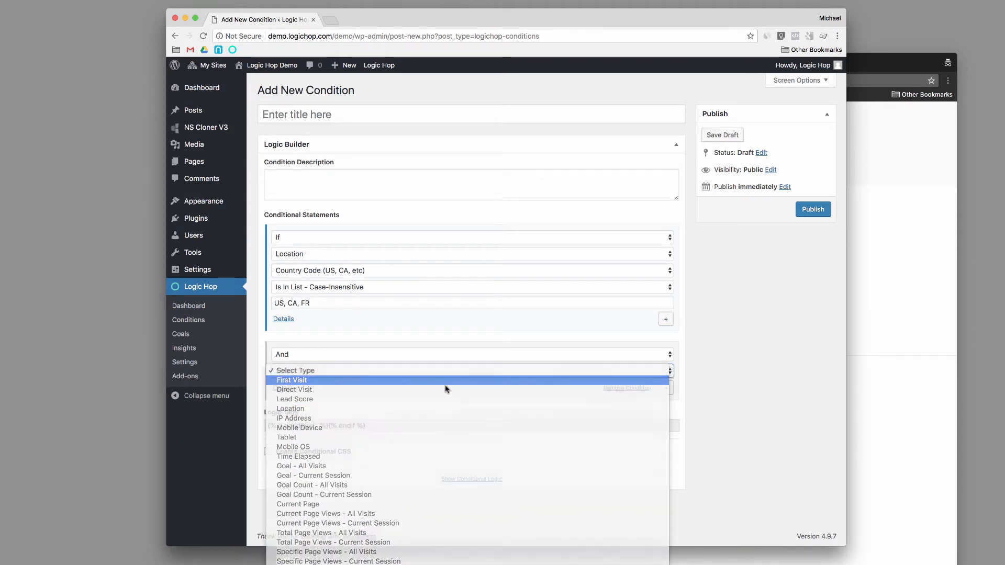
pyautogui.click(445, 381)
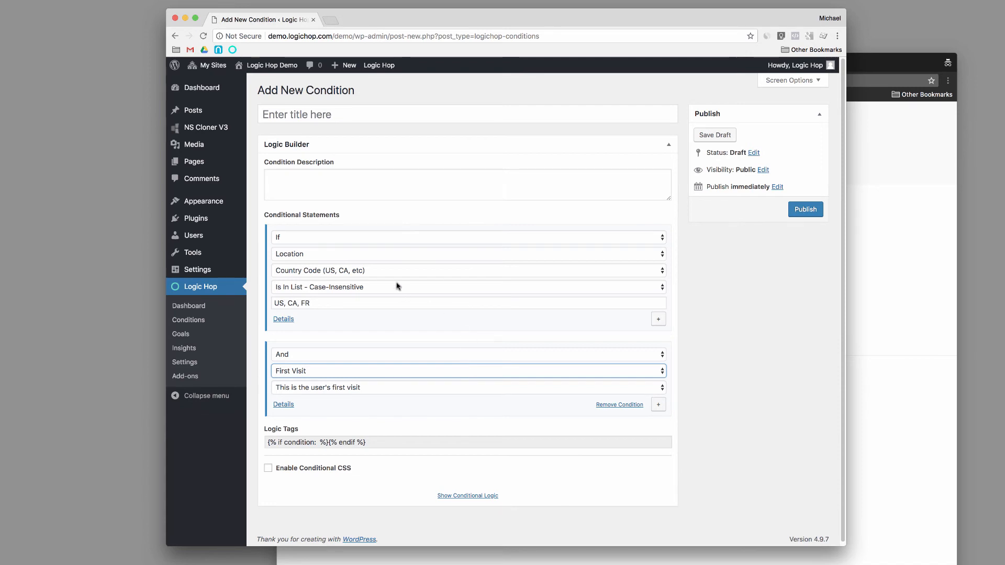
pyautogui.click(283, 271)
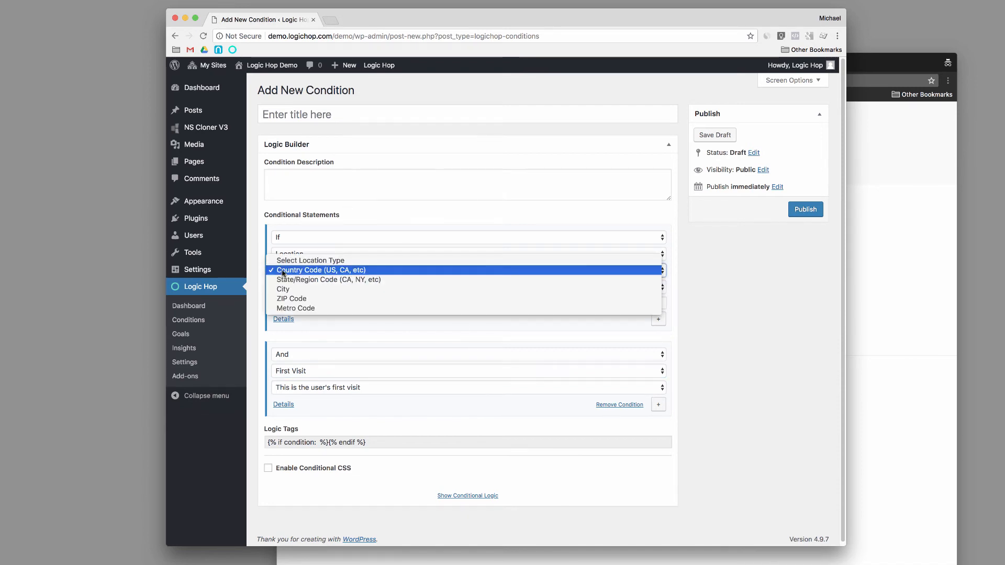
pyautogui.click(349, 269)
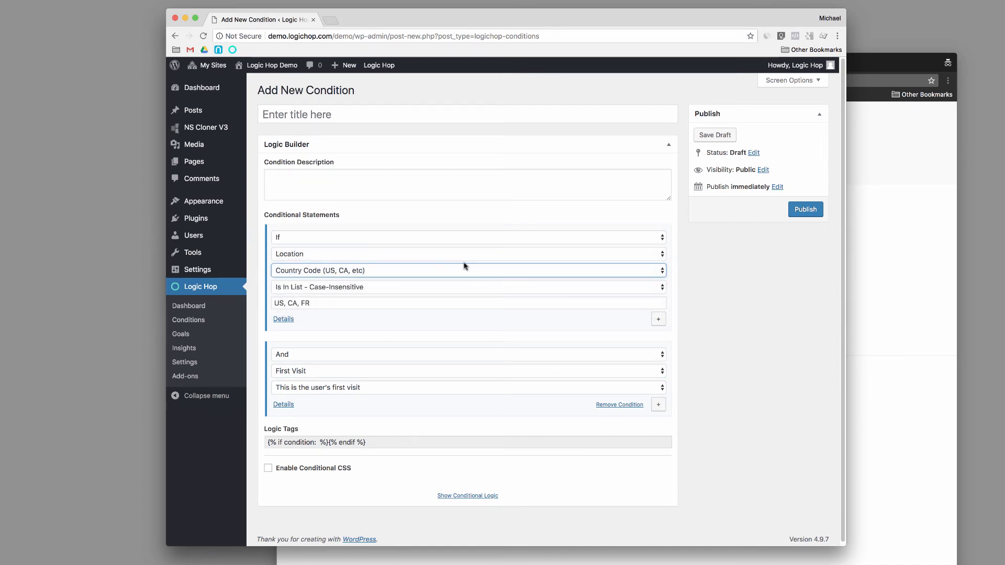